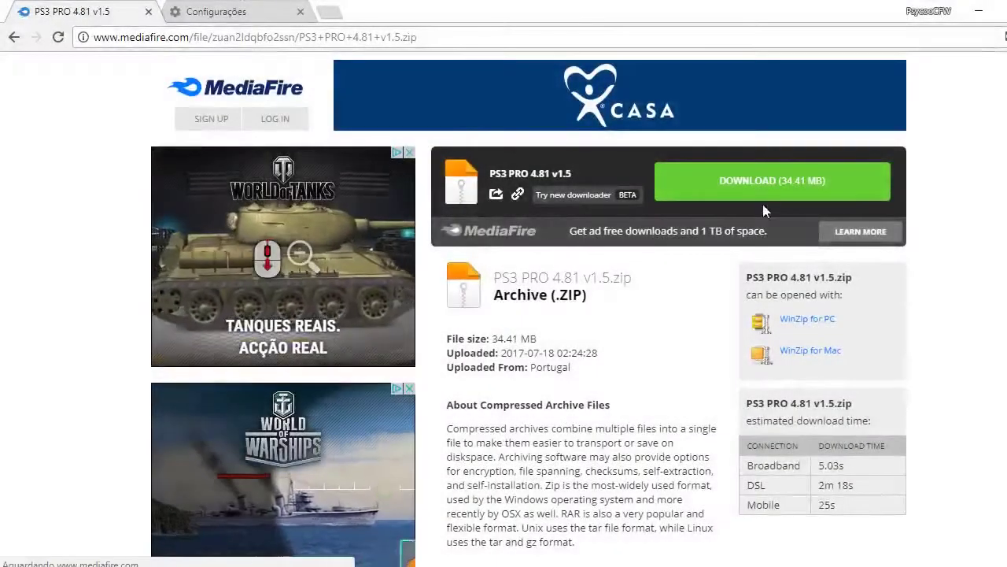
Download PS3 PRO 4.81 v1.5.zip from the MediaFire page and place the archive on the desktop.
left_click(758, 193)
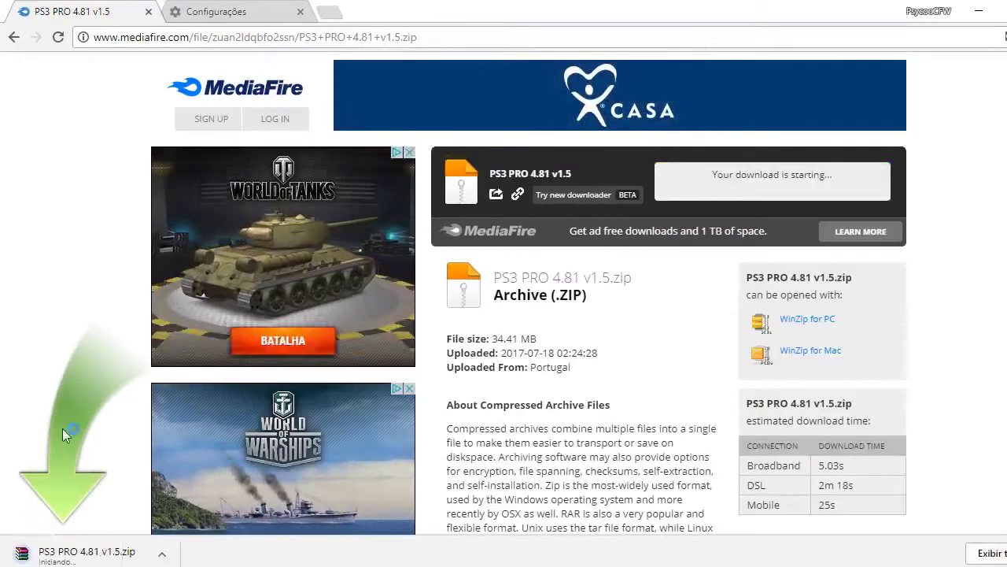
left_click_drag(23, 551, 43, 533)
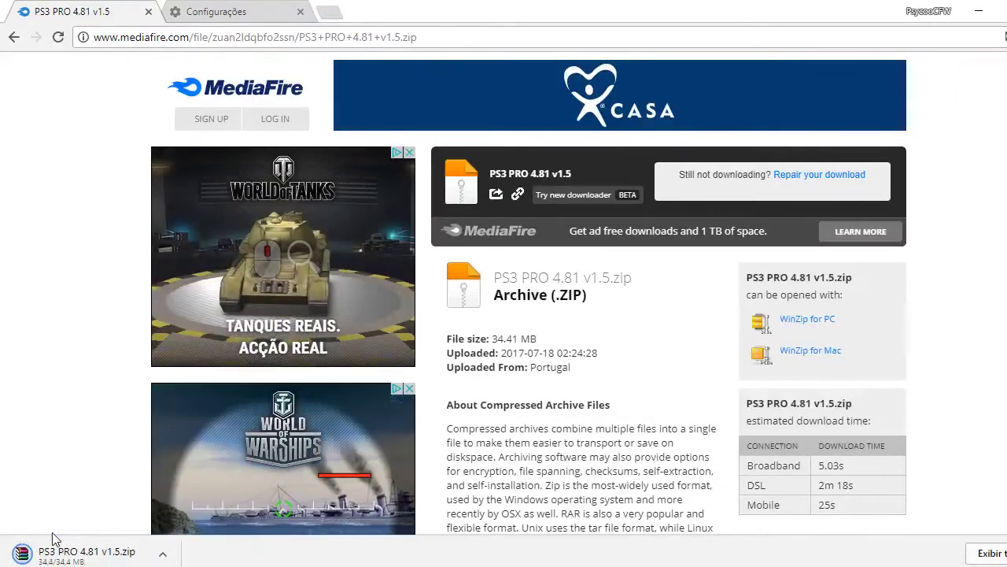
double_click(807, 23)
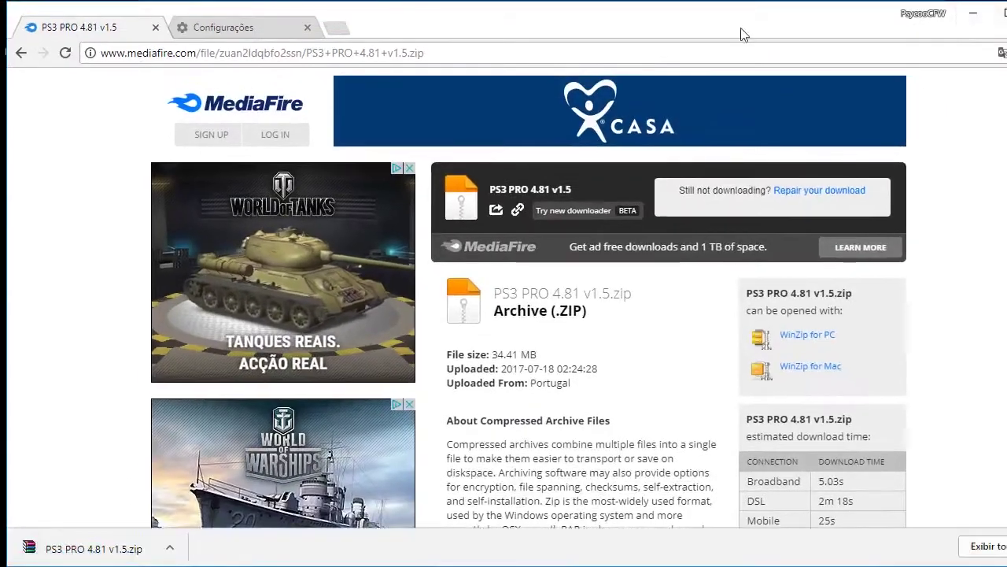
left_click_drag(422, 18, 868, 40)
left_click_drag(583, 554, 49, 271)
Close the browser and extract the PS3 PRO 4.81 v1.5 archive onto the desktop.
left_click_drag(968, 31, 488, 50)
left_click(993, 38)
right_click(23, 263)
left_click(108, 235)
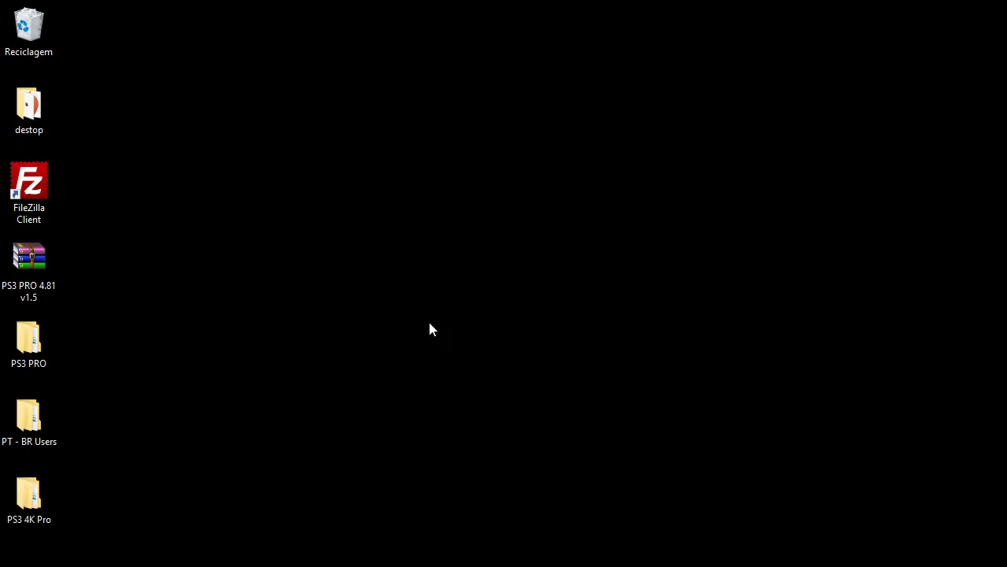
Launch FileZilla and connect to the console at 192.168.1.34 from the quick-connect history, aborting the previous connection.
double_click(23, 200)
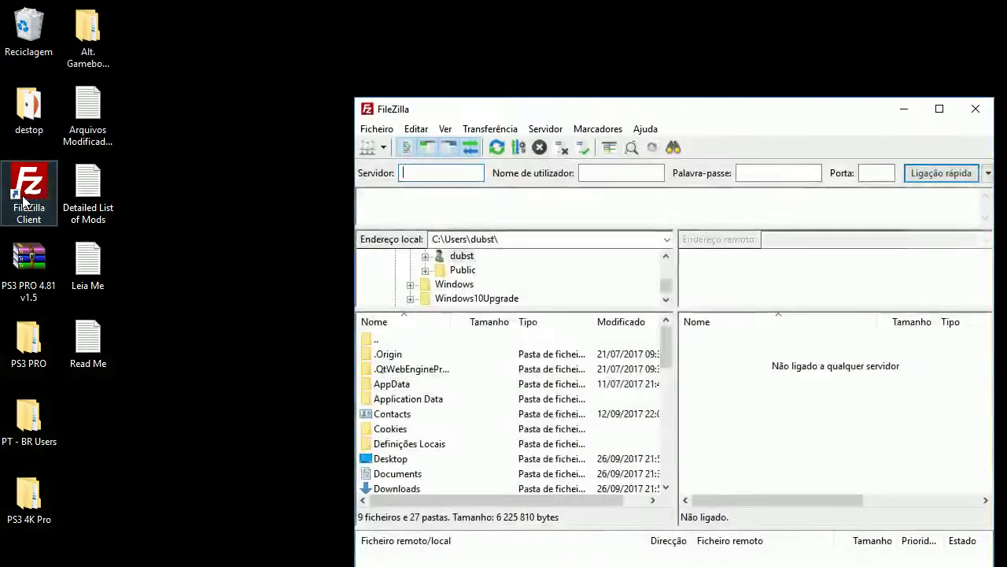
left_click(989, 173)
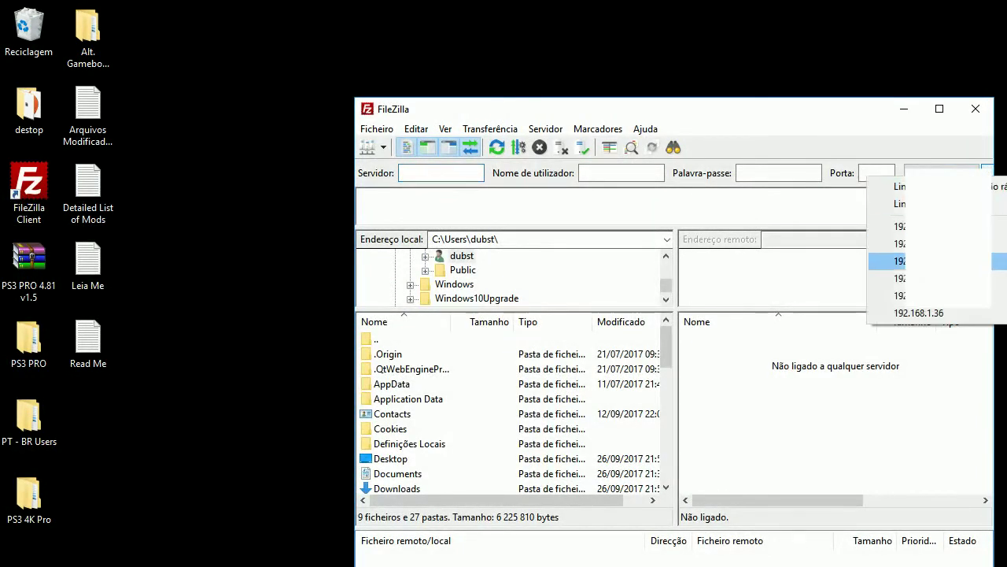
left_click(885, 280)
left_click(988, 173)
left_click(882, 263)
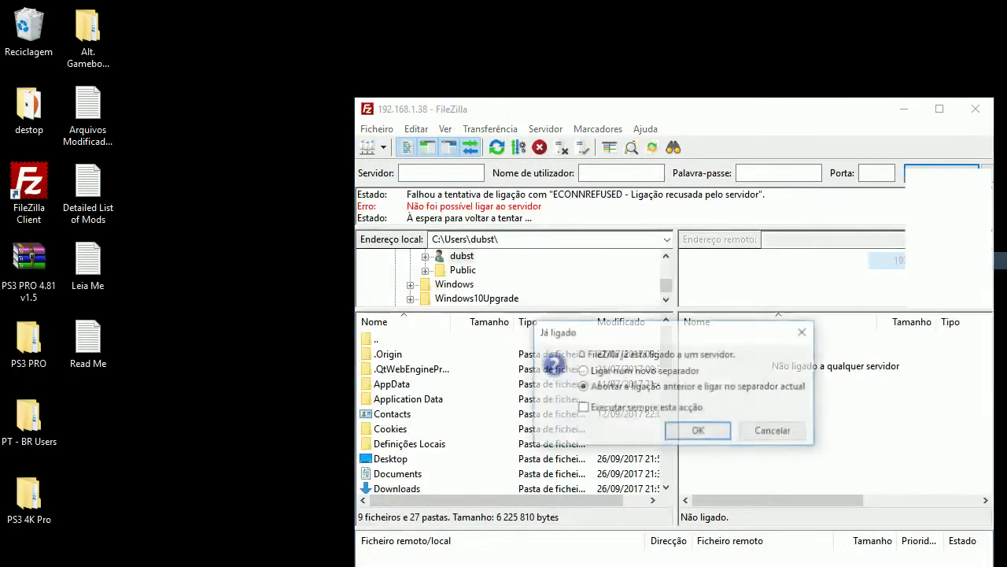
left_click(703, 433)
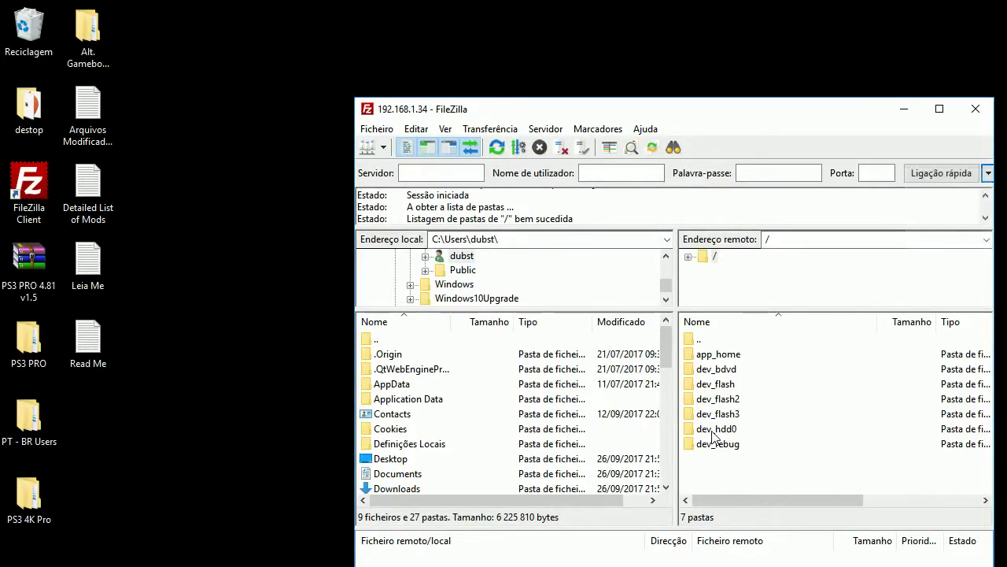
Upload the vsh folder from PS3 4K Pro\dev_blind into the remote dev_rebug folder, always replacing existing files for the current queue only.
double_click(717, 449)
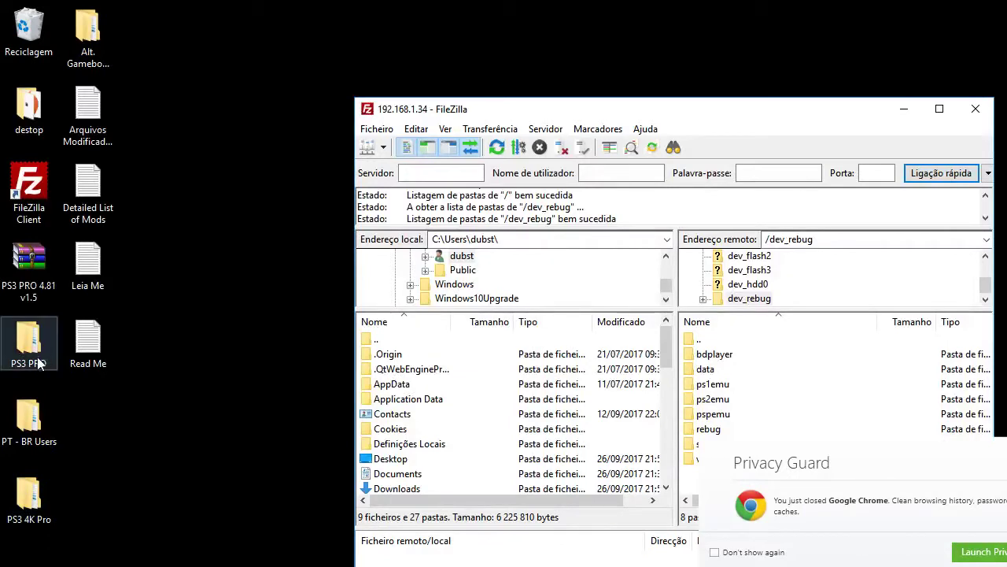
double_click(37, 496)
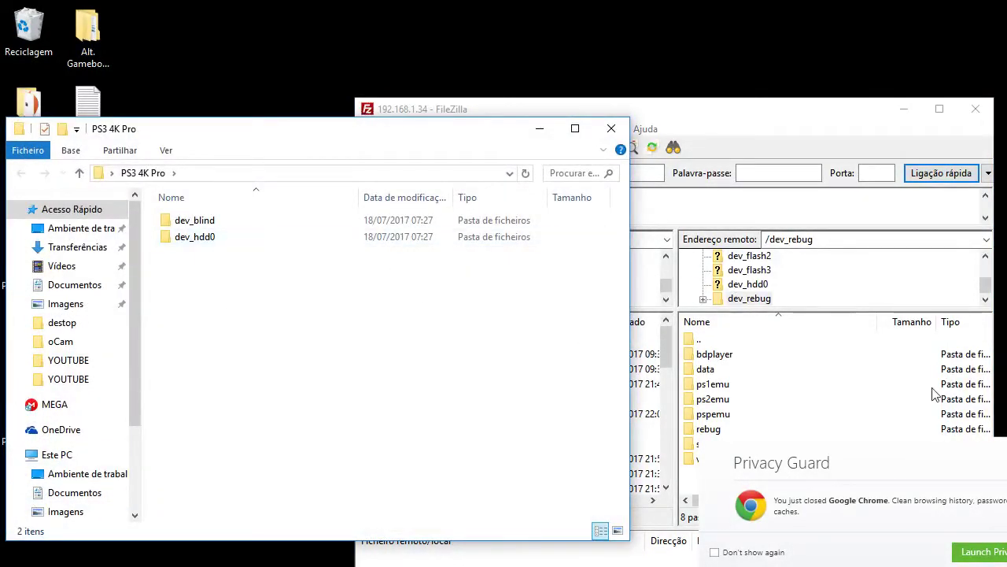
left_click(199, 242)
left_click_drag(198, 243, 315, 259)
left_click(298, 223)
double_click(299, 230)
left_click_drag(265, 229, 764, 472)
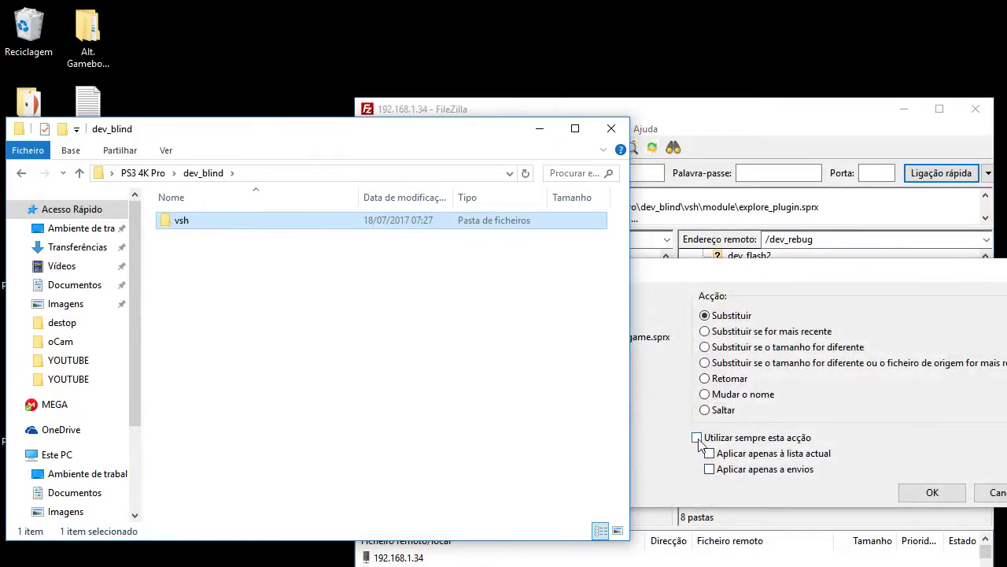
left_click(696, 437)
left_click(709, 453)
left_click(932, 492)
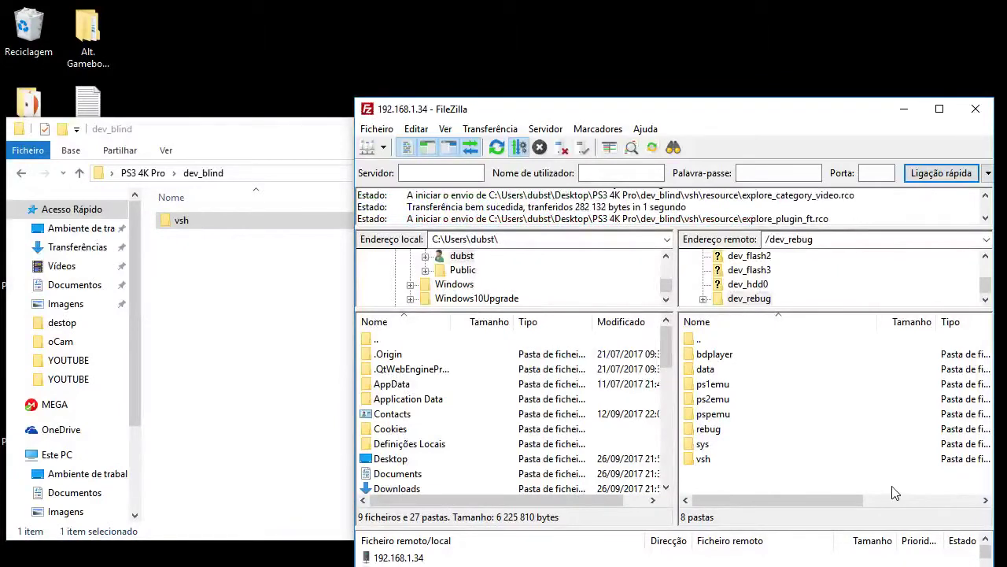
Upload the dev_hdd0 folder from PS3 4K Pro to the console's root directory, always replacing existing files, and close the local folder window.
left_click_drag(763, 118, 770, 35)
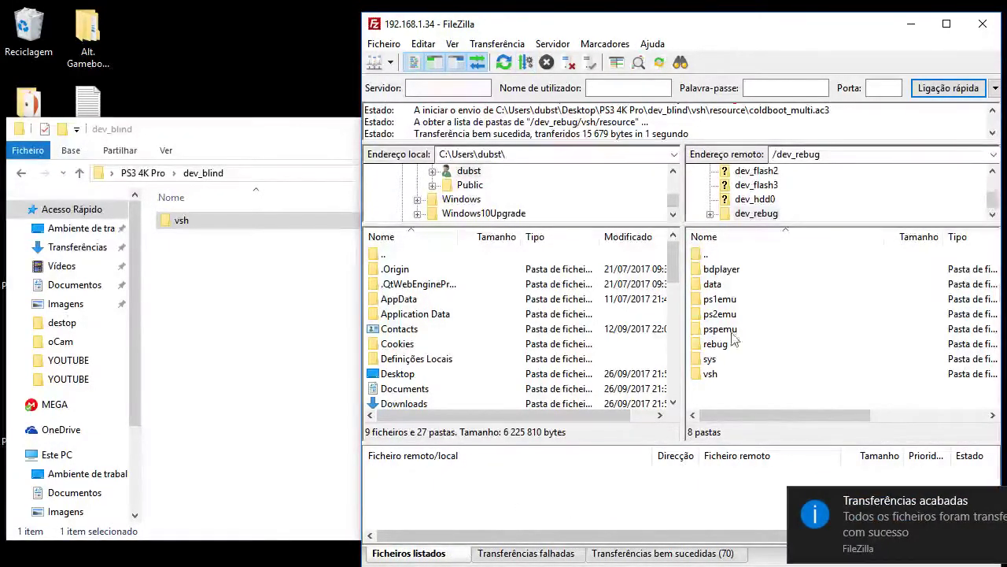
double_click(706, 255)
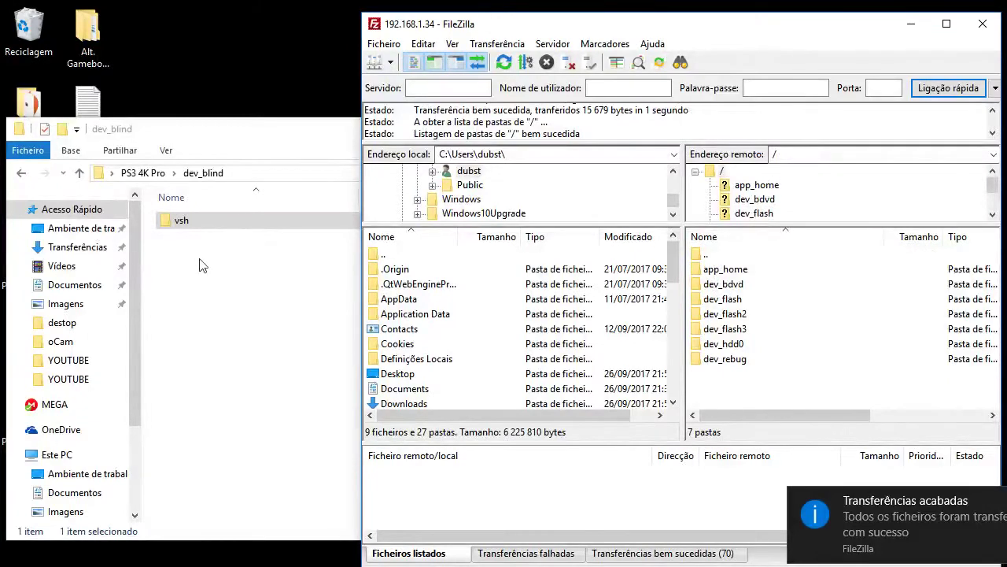
left_click(21, 172)
left_click_drag(180, 239, 741, 398)
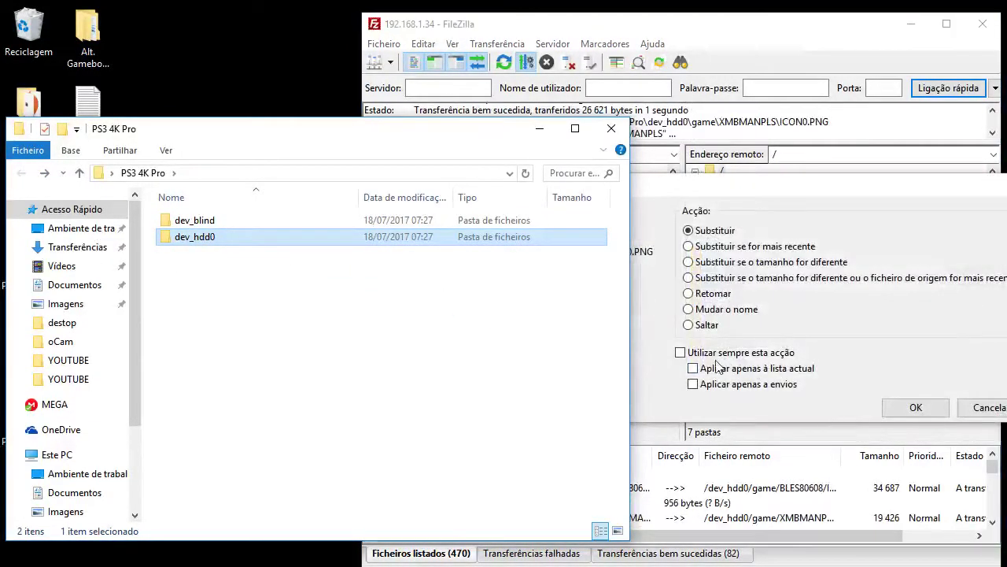
left_click(709, 353)
left_click(915, 407)
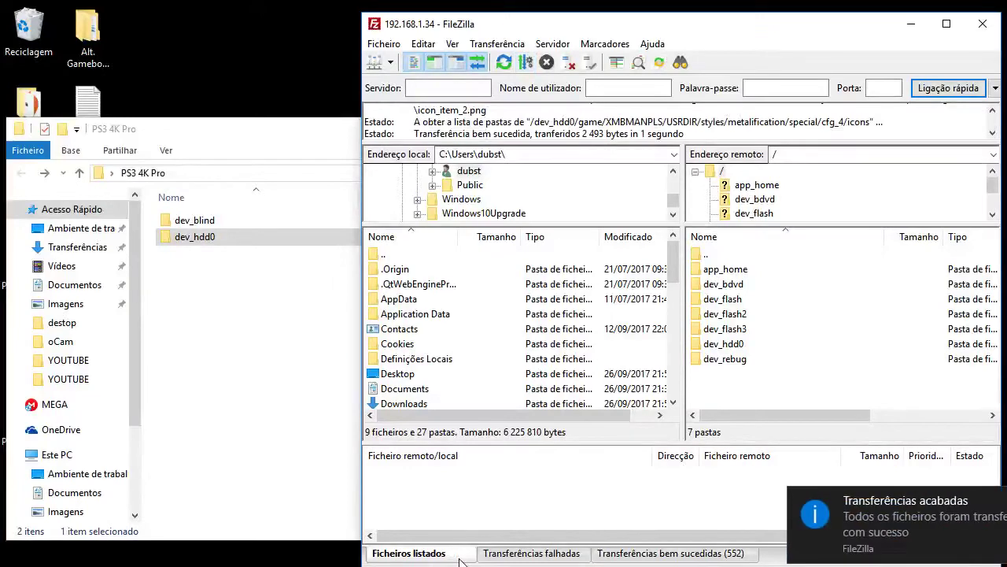
left_click(260, 148)
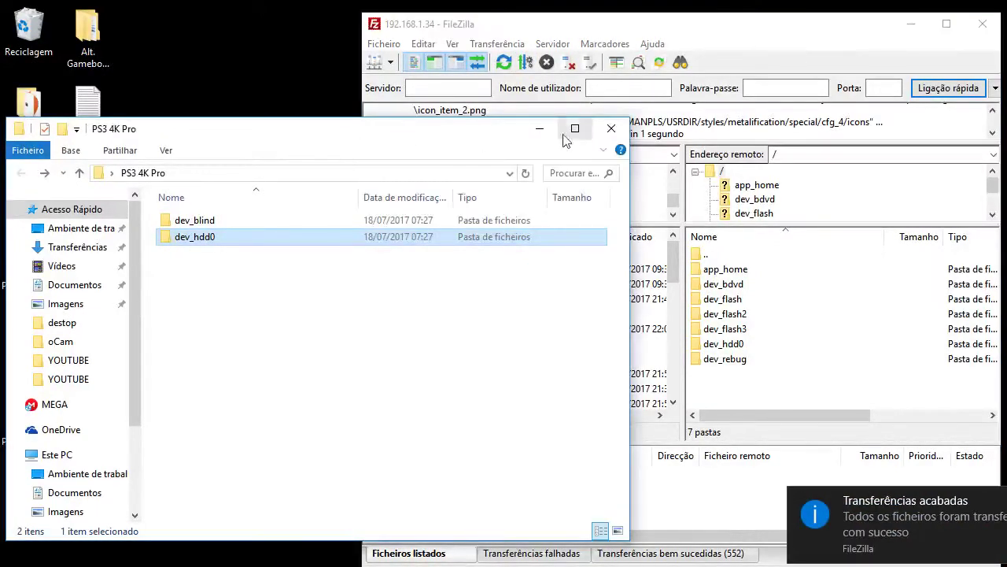
left_click(612, 126)
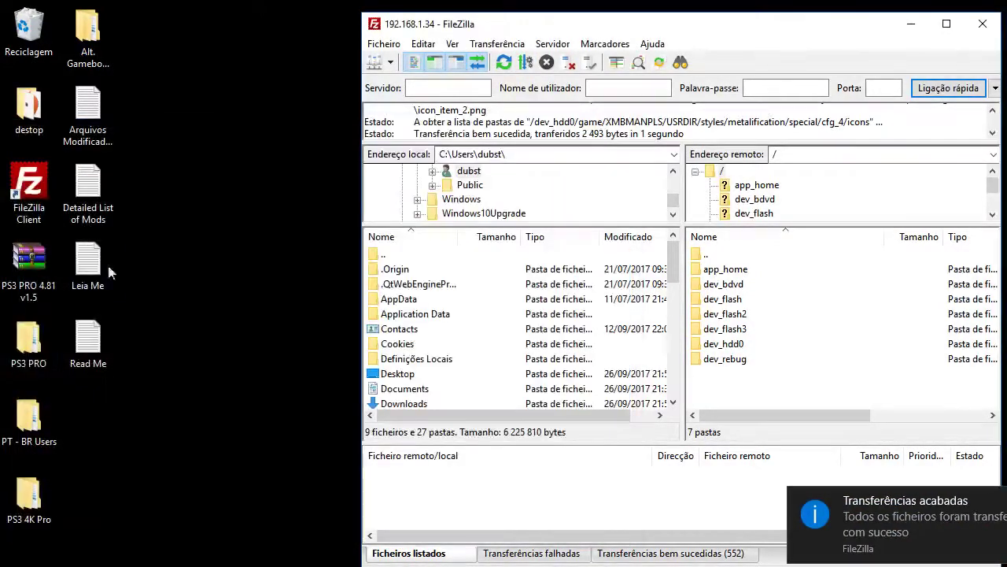
Upload the dev_hdd0 folder from PT - BR Users to the console's root, replacing existing files for the current queue, and close the local folder window.
double_click(41, 448)
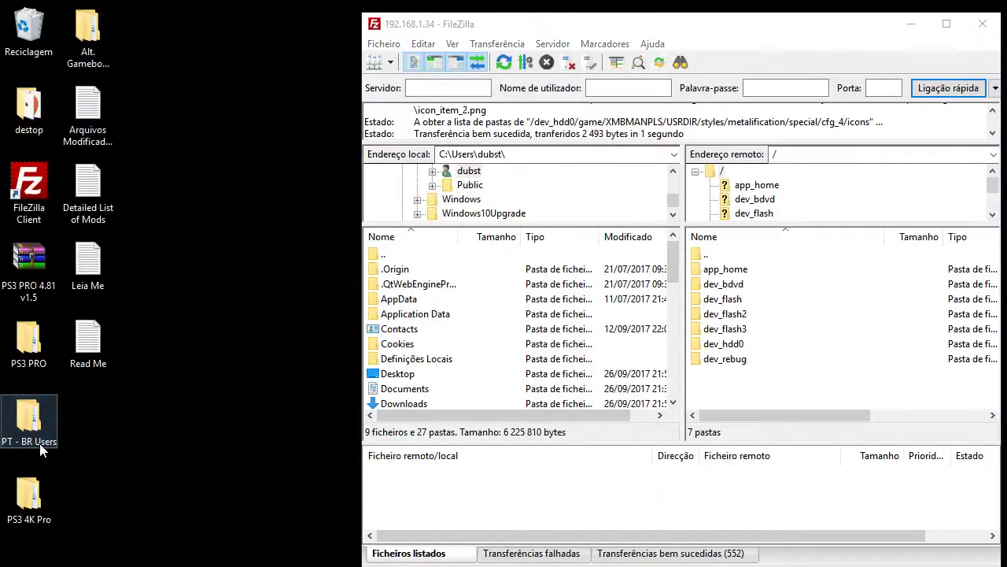
left_click_drag(192, 225, 727, 390)
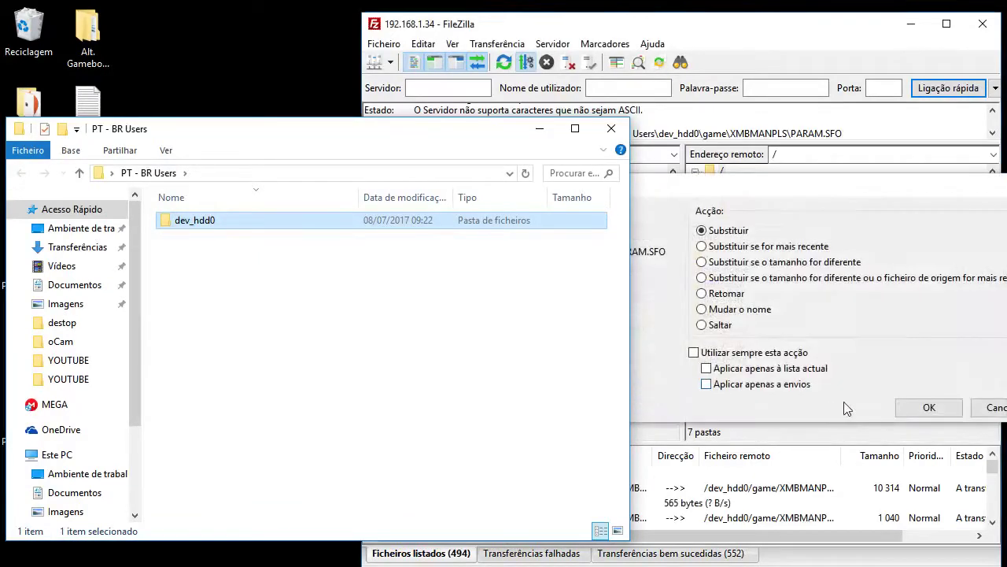
left_click(759, 353)
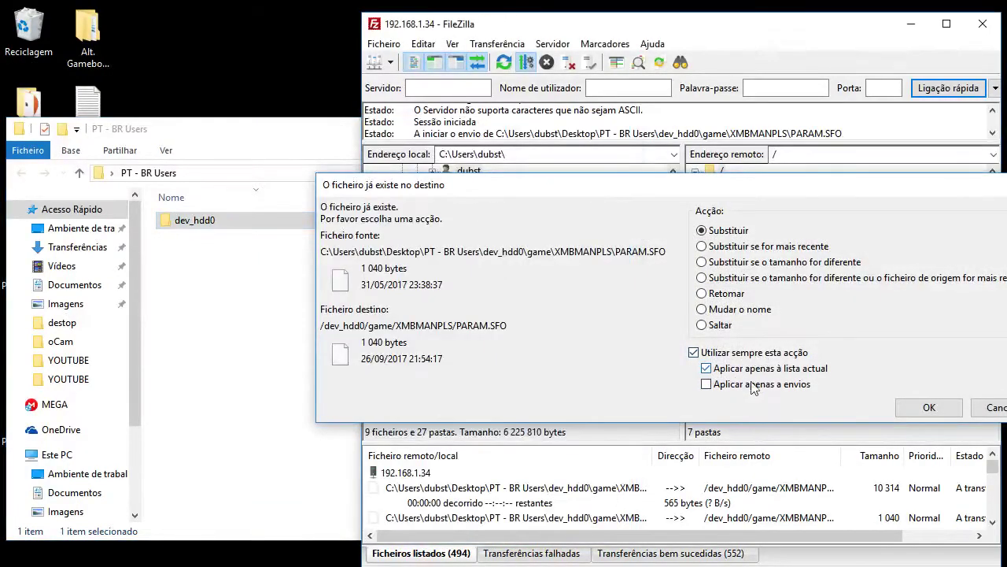
left_click(927, 407)
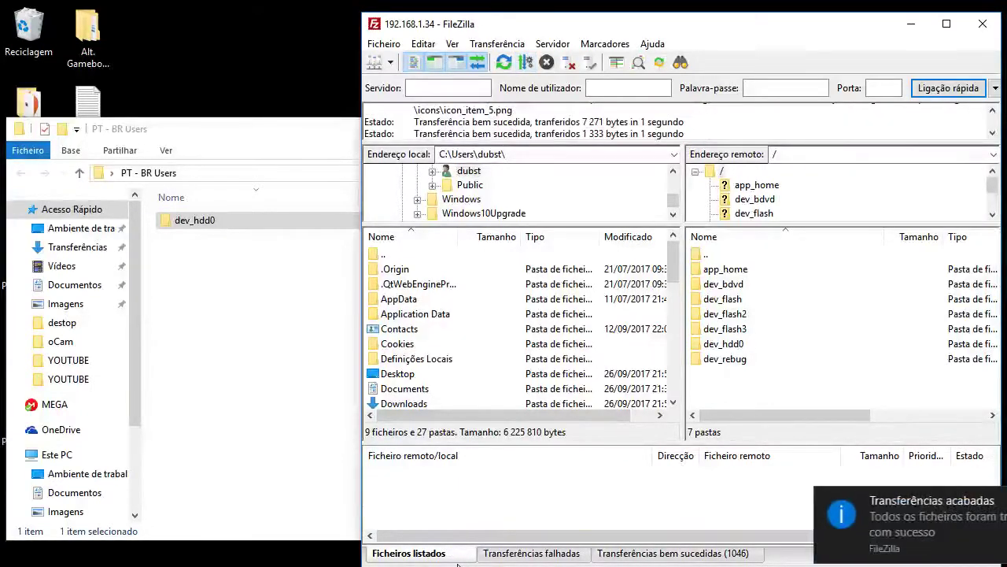
left_click(281, 139)
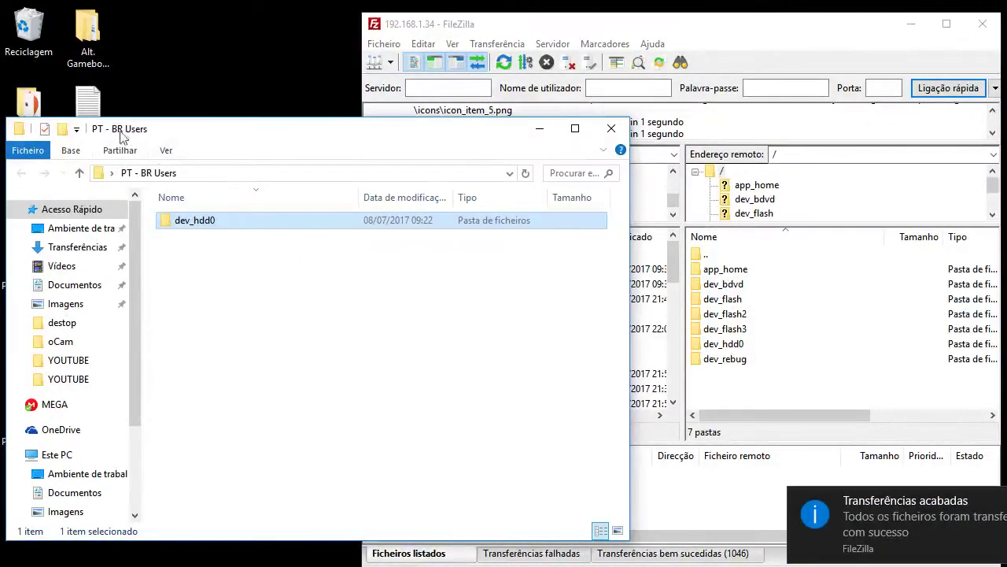
left_click(553, 127)
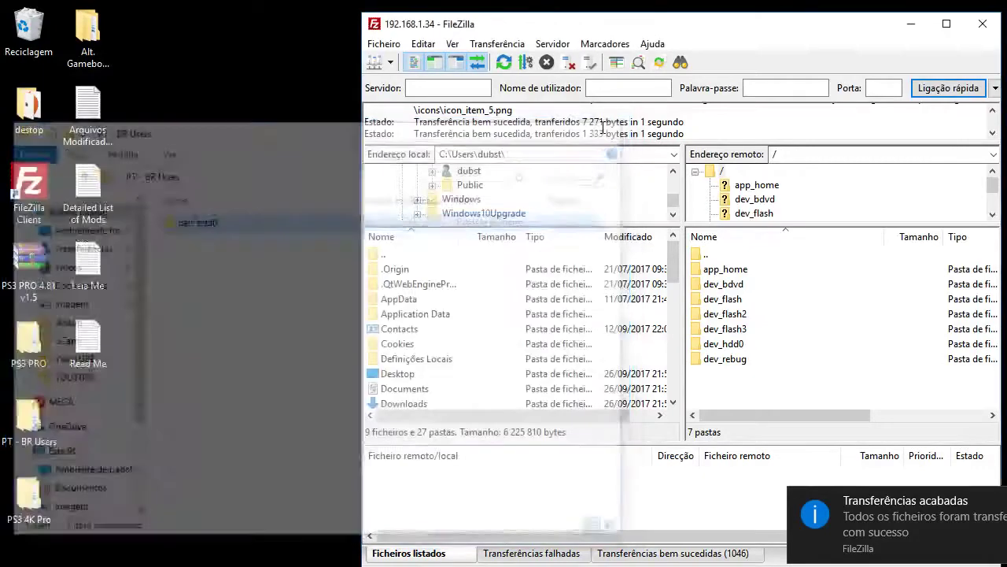
Upload the vsh folder from Alt. Gameboot Colors\Green to Blue\dev_blind into the remote dev_rebug folder, replacing existing files for the current queue.
left_click(88, 58)
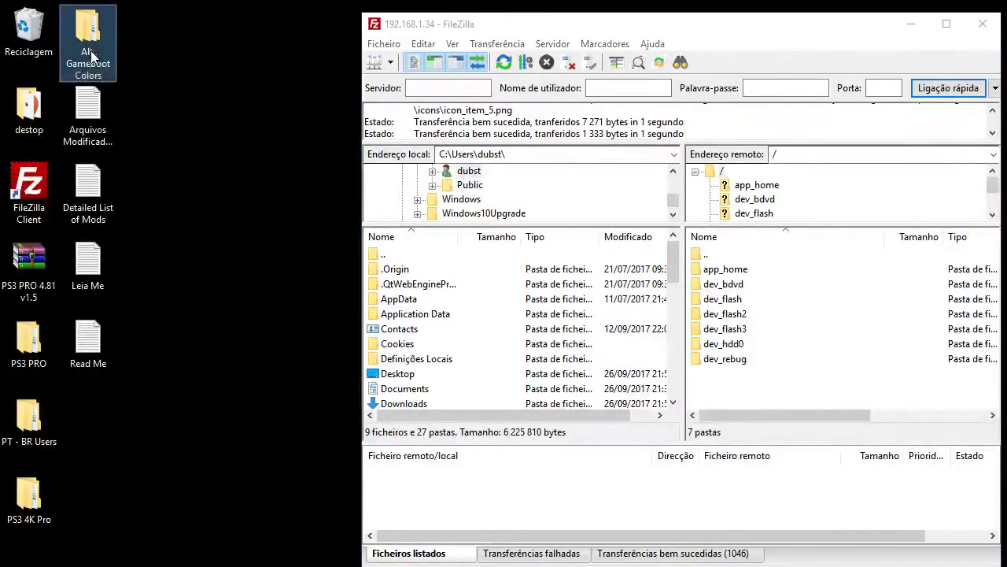
double_click(98, 70)
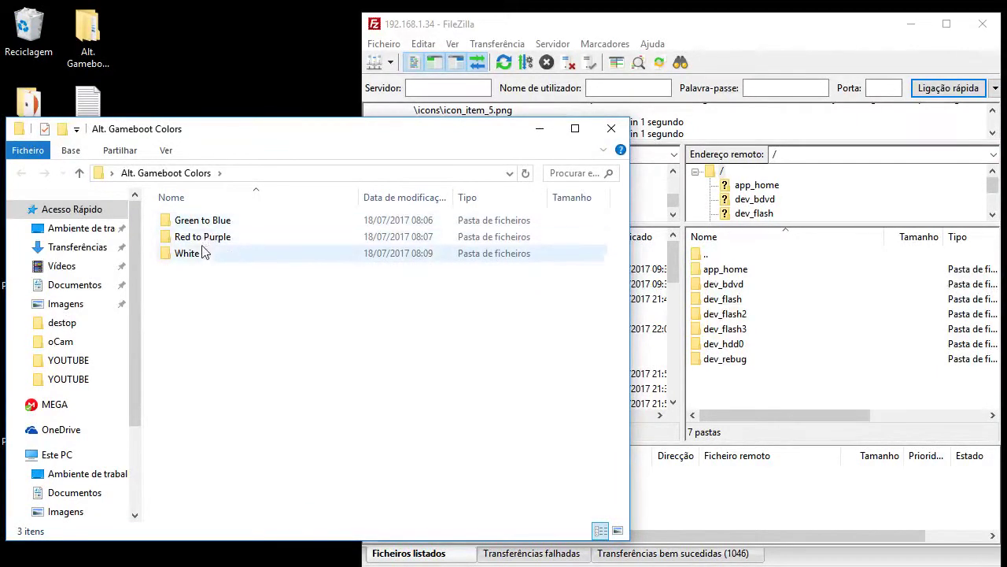
double_click(203, 225)
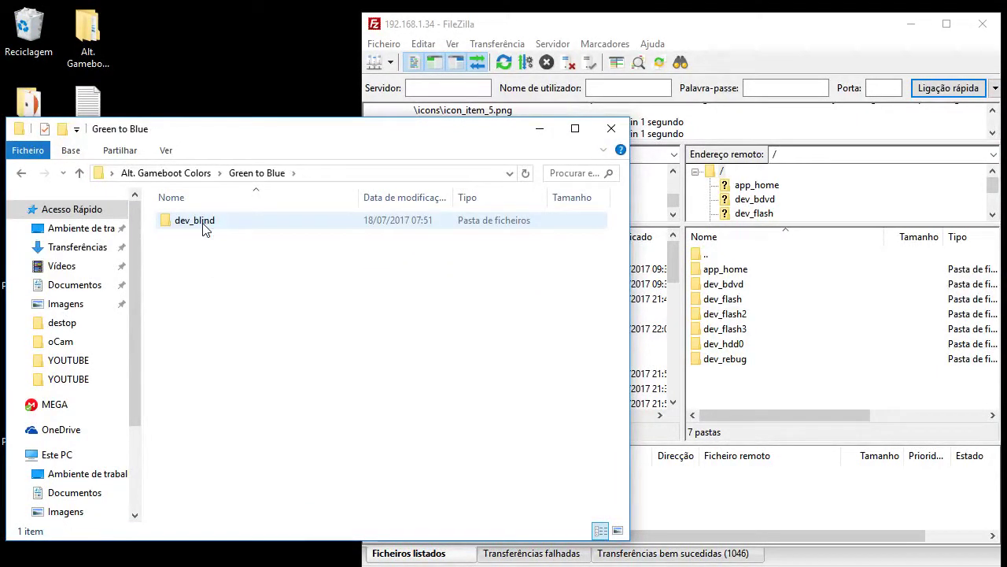
double_click(206, 224)
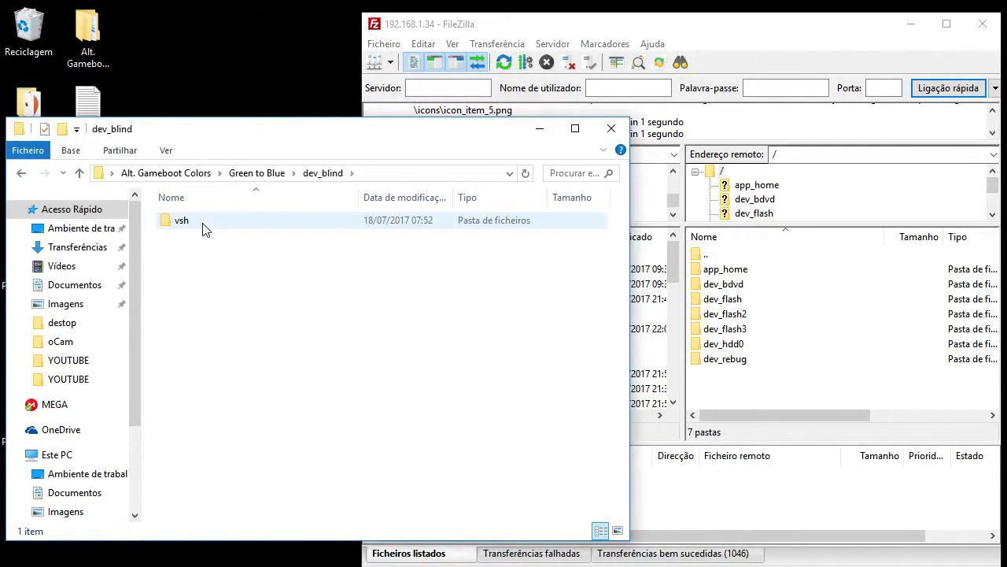
double_click(743, 359)
left_click_drag(181, 220, 723, 397)
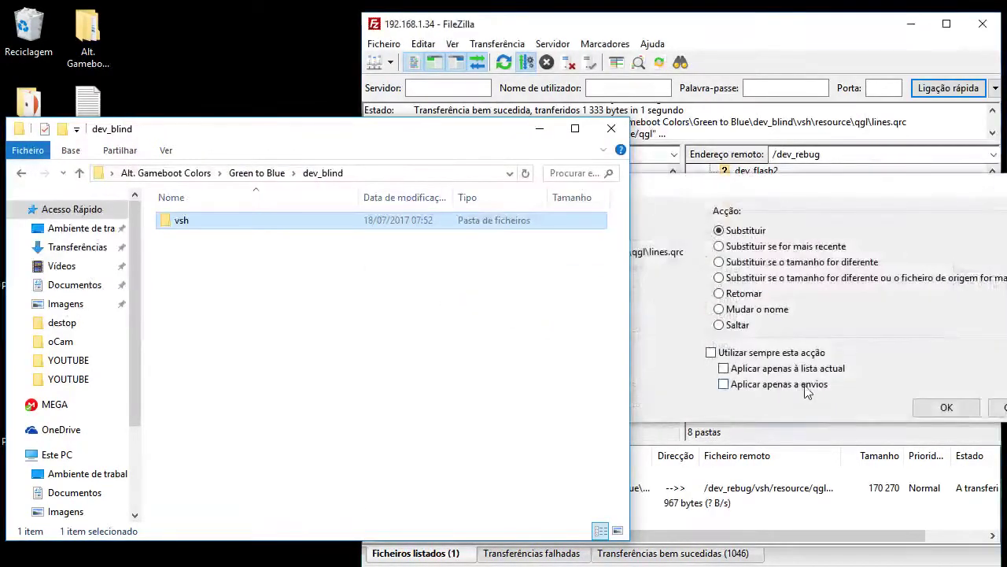
left_click(722, 354)
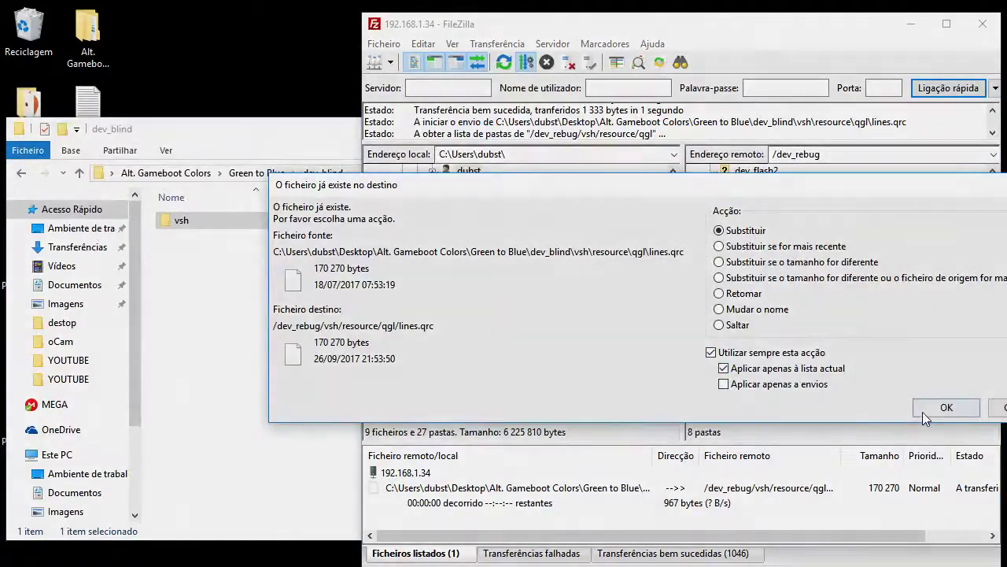
left_click(947, 407)
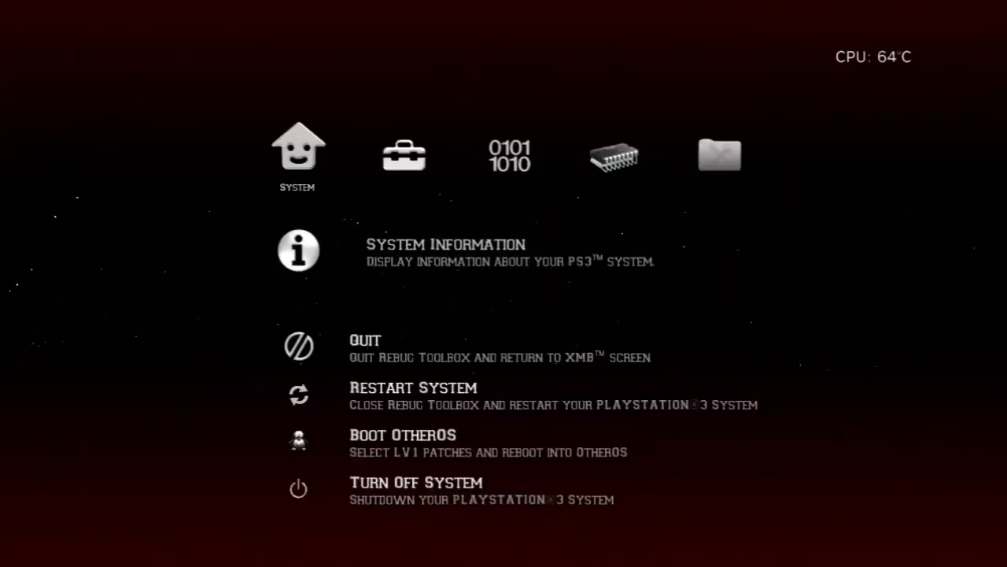
In Rebug Toolbox on the PS3, restart the system with the Soft (LV2 reboot only) option and log in with the highlighted user profile.
key("Down")
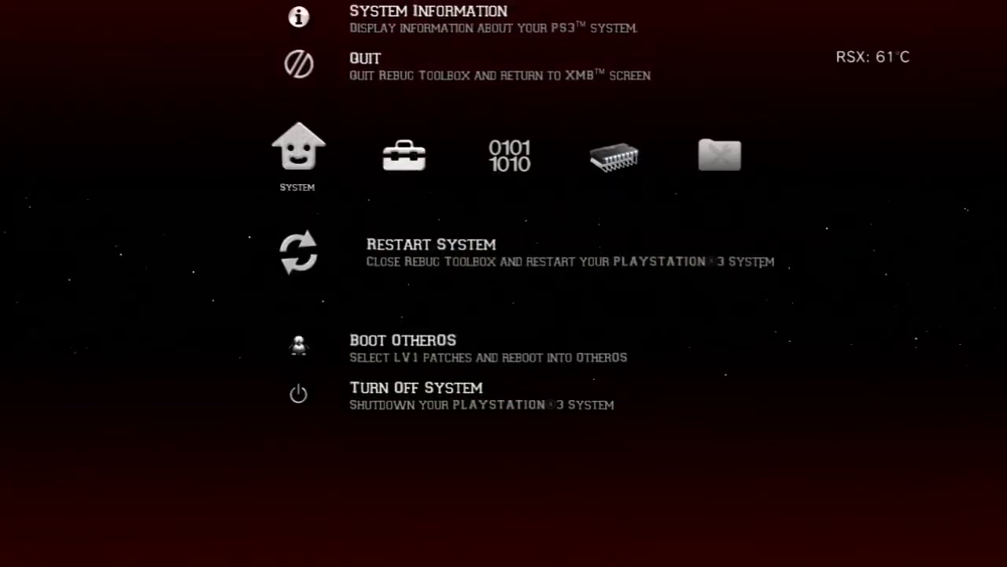
key("Return")
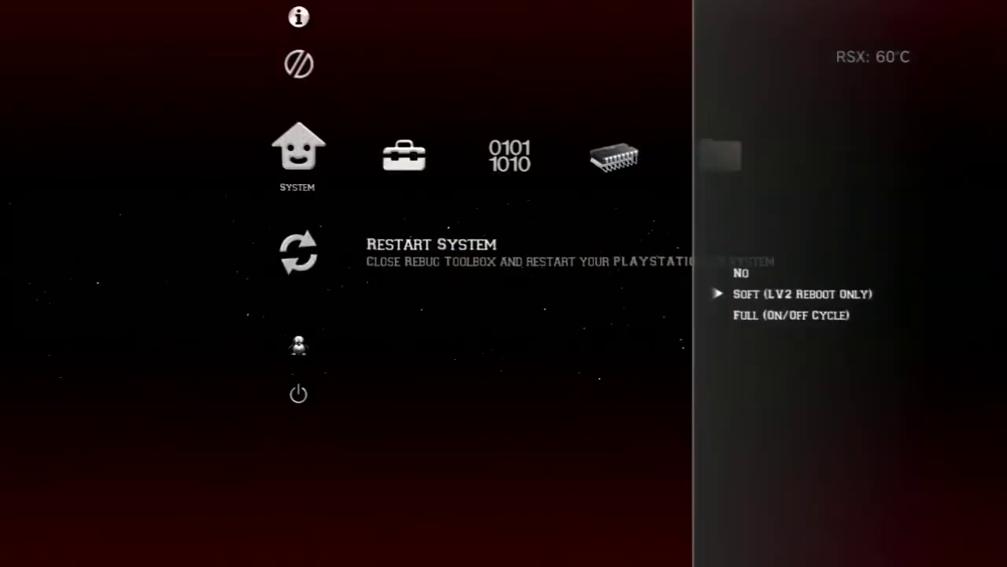
key("Return")
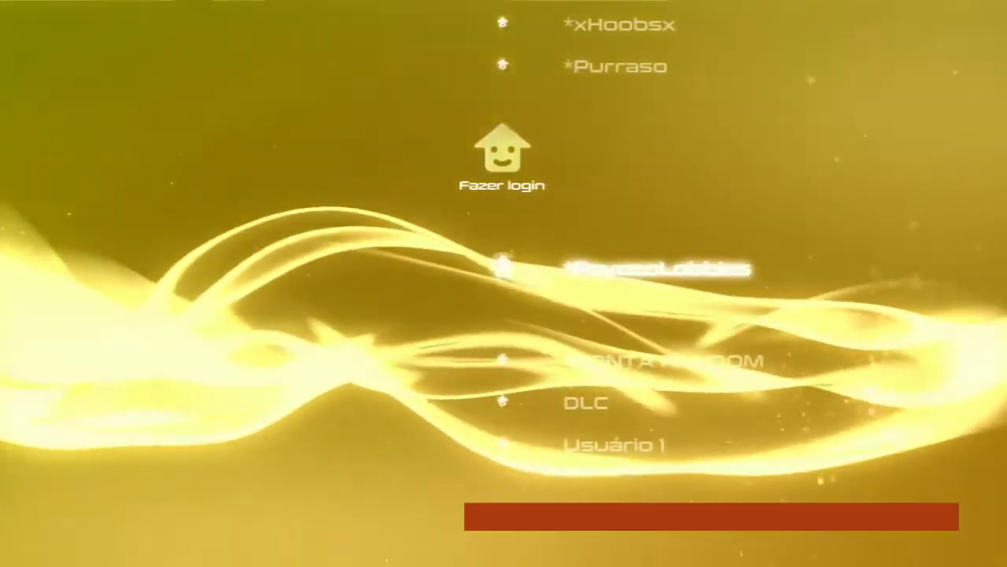
key("Return")
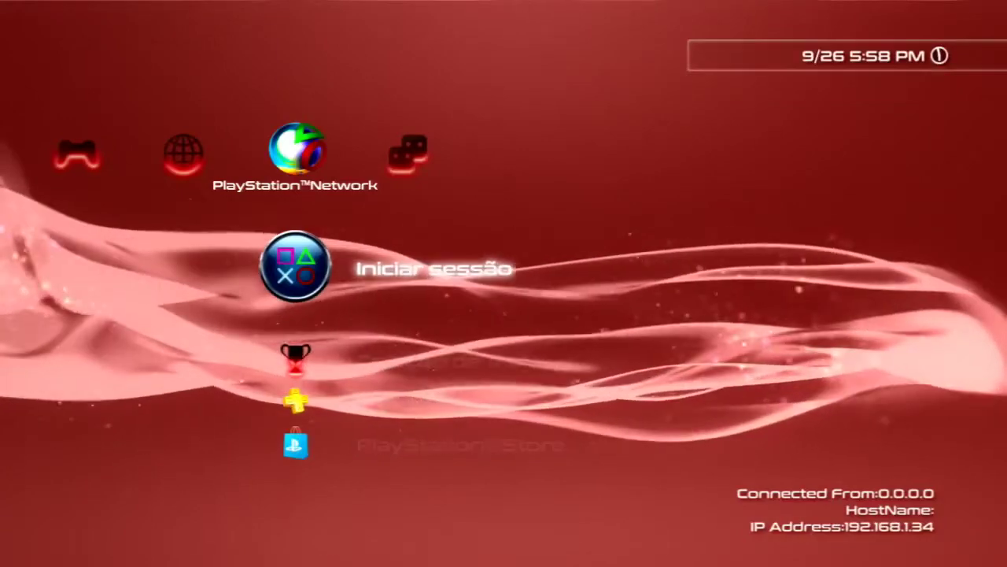
Inspect the new theme in the PlayStation Network category, and bring up Gerenciador de Arquivos in the Jogo category.
key("Down")
key("Up")
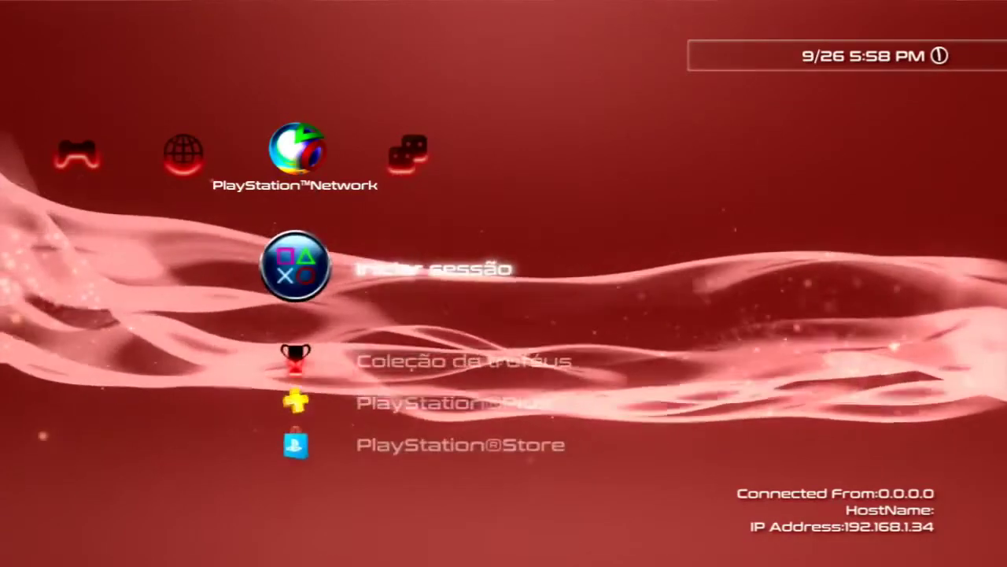
key("Left")
key("Left")
key("Down")
key("Down")
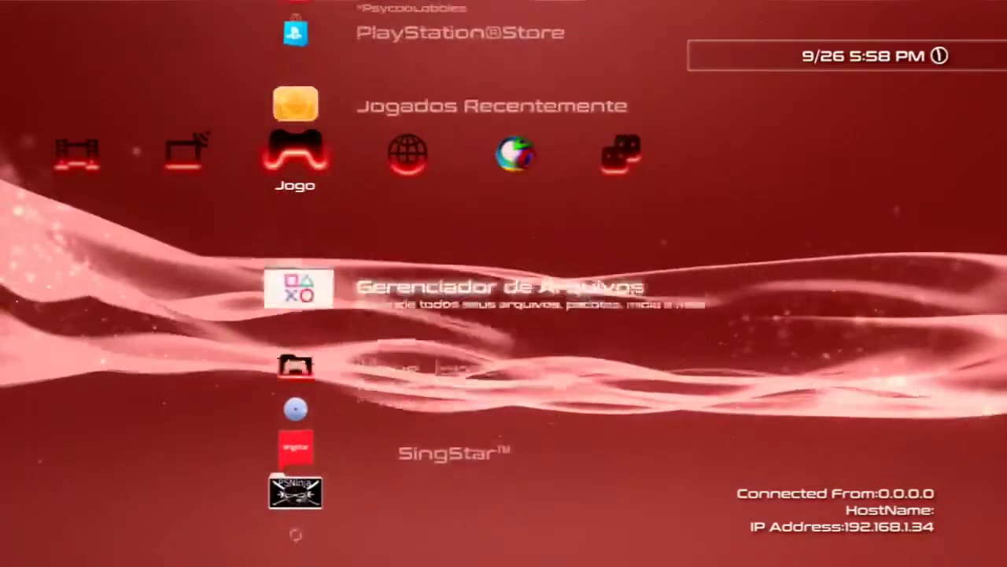
key("Down")
key("Up")
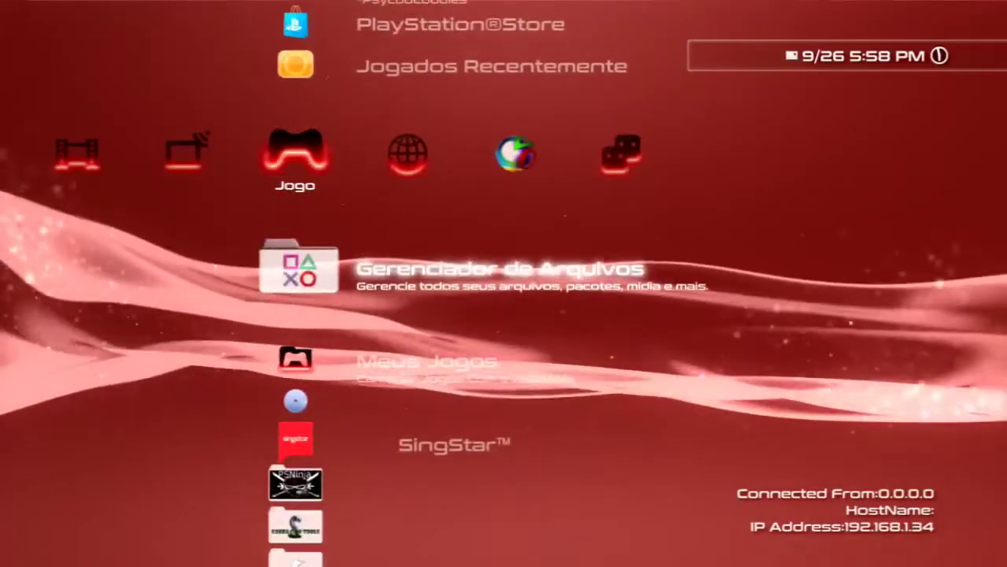
Review the remaining XMB category icons as far as the one beyond Configurações, and return to the Jogo category.
key("Left")
key("Left")
key("Left")
key("Left")
key("Left")
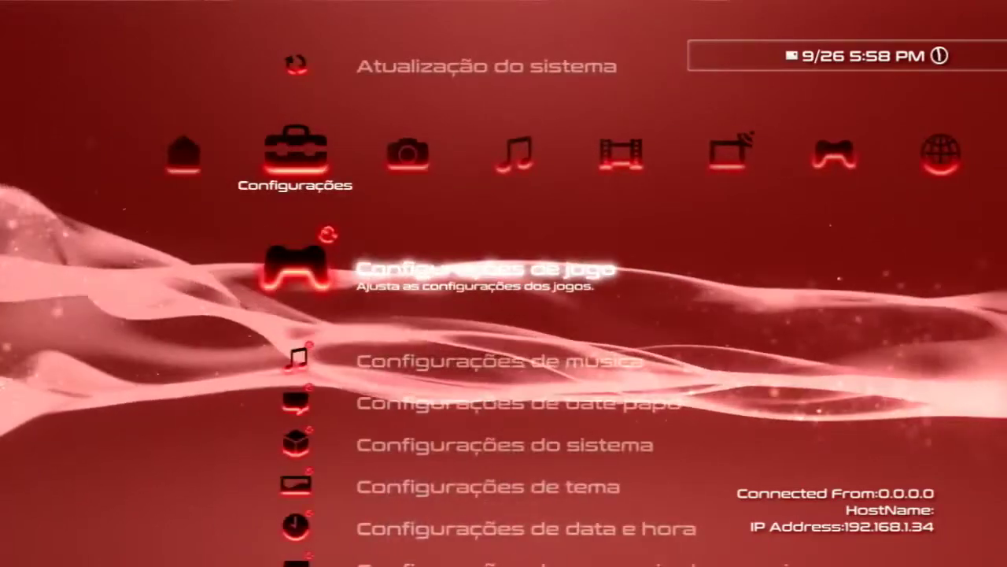
key("Left")
key("Right")
key("Right")
key("Right")
key("Right")
key("Right")
key("Right")
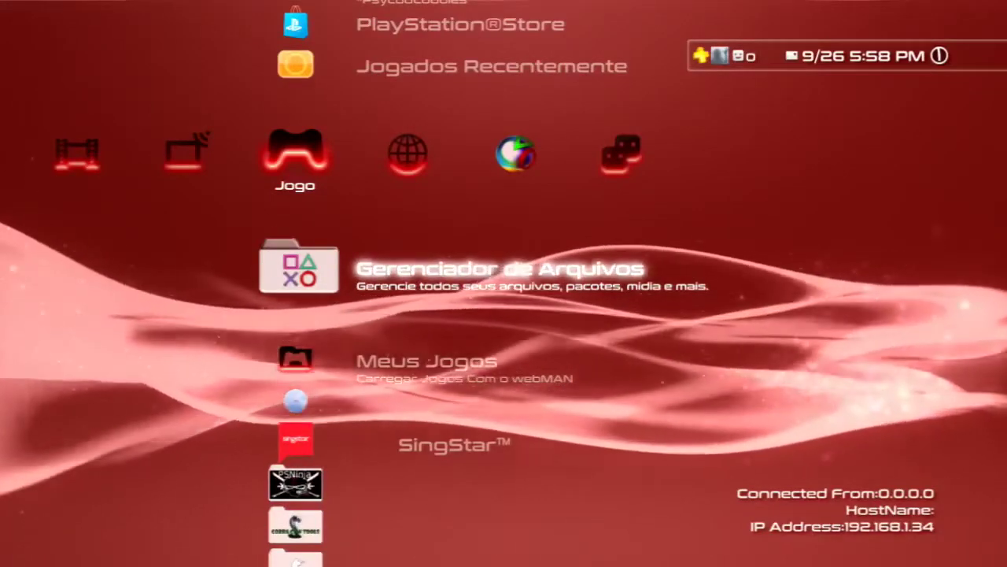
Open the Gerenciador de Arquivos folder and look through its entries as far as Gerenciador de Configurações de Plugins.
key("Return")
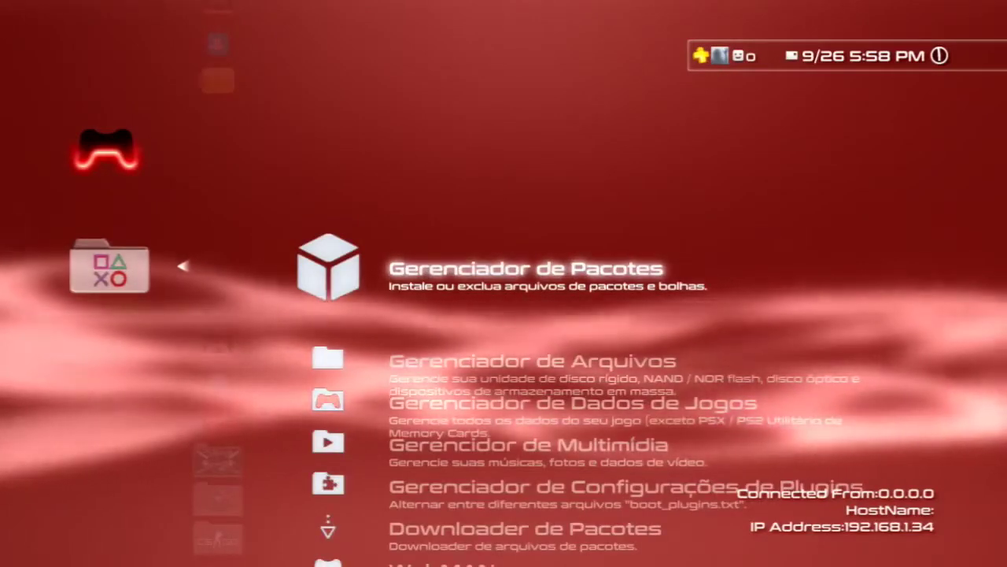
key("Down")
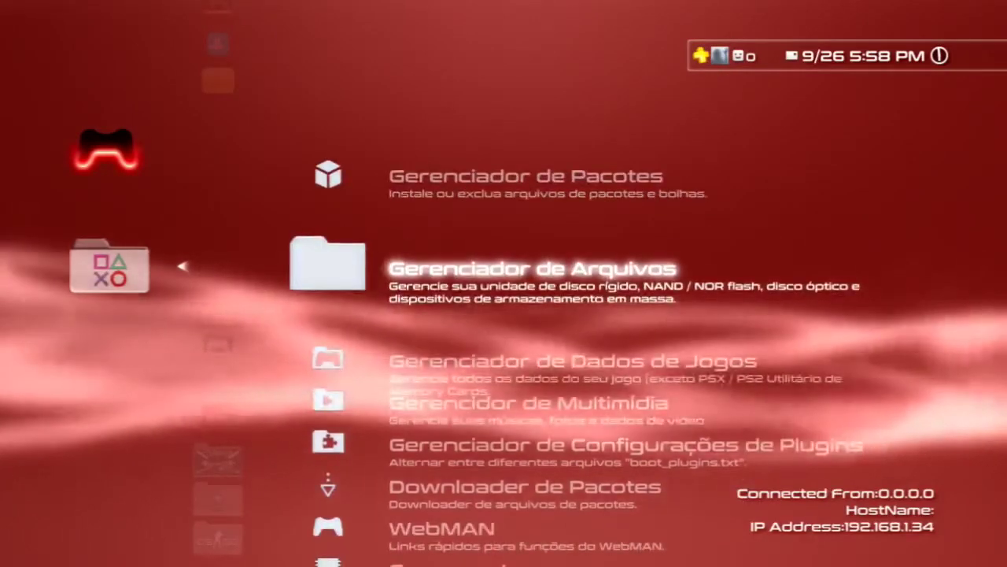
key("Down")
key("Down")
key("Down")
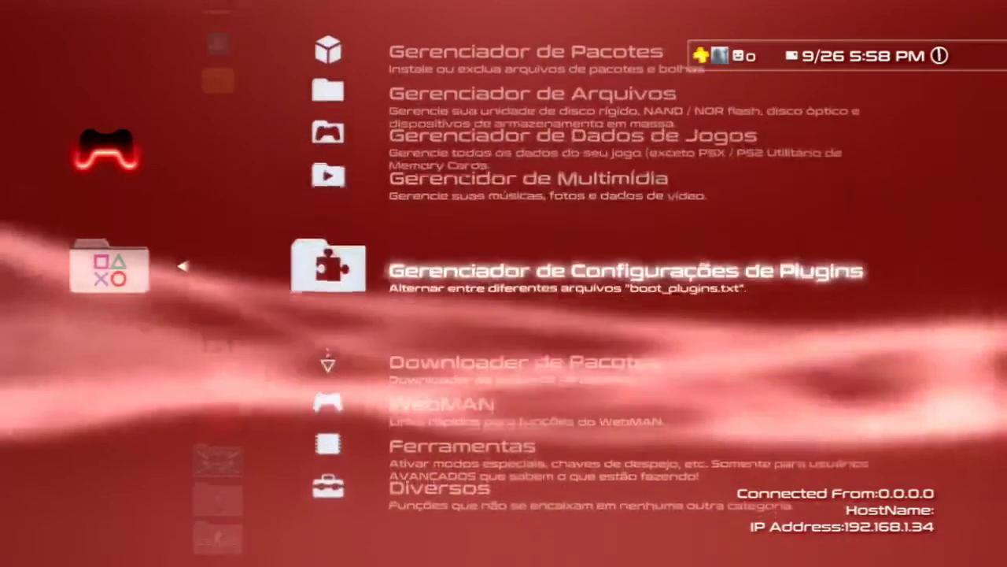